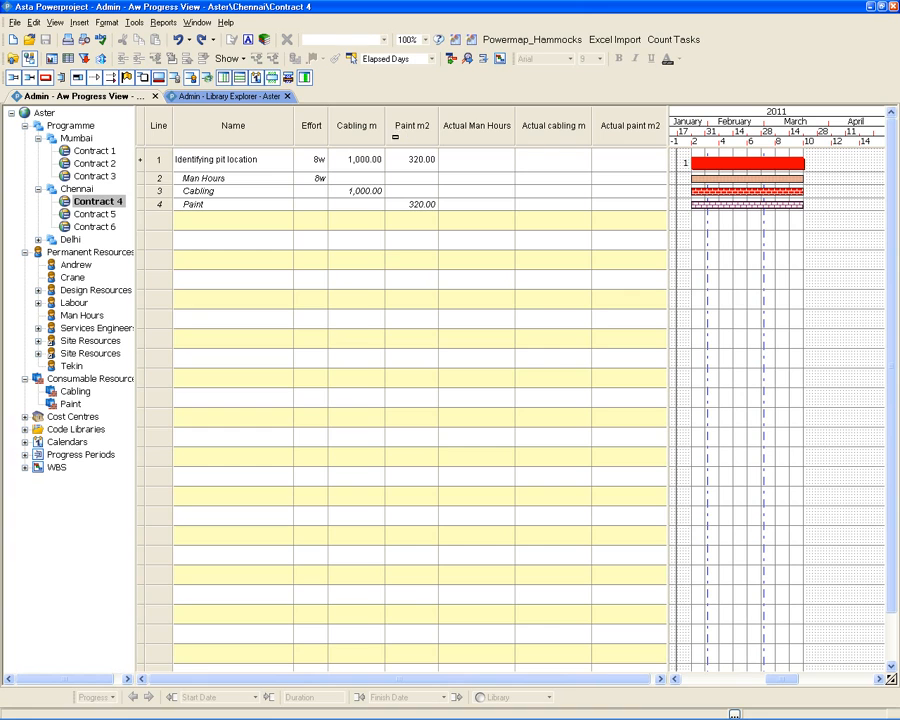
- Examine the progress period settings of the Actual Man Hours, Actual cabling m and Actual paint m2 columns in the table definition
left_click(486, 131)
right_click(486, 131)
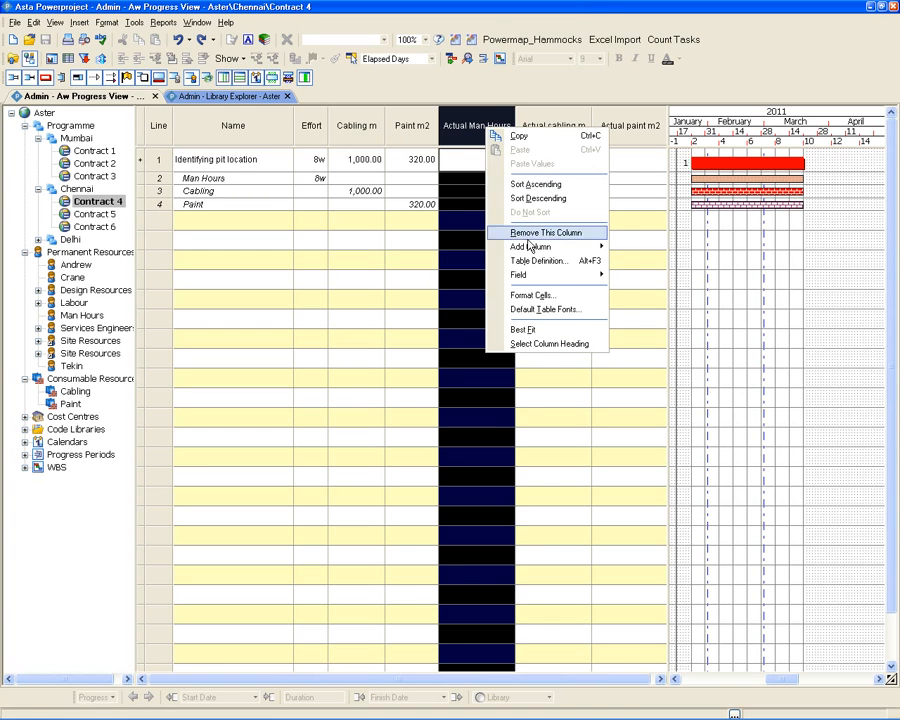
left_click(532, 262)
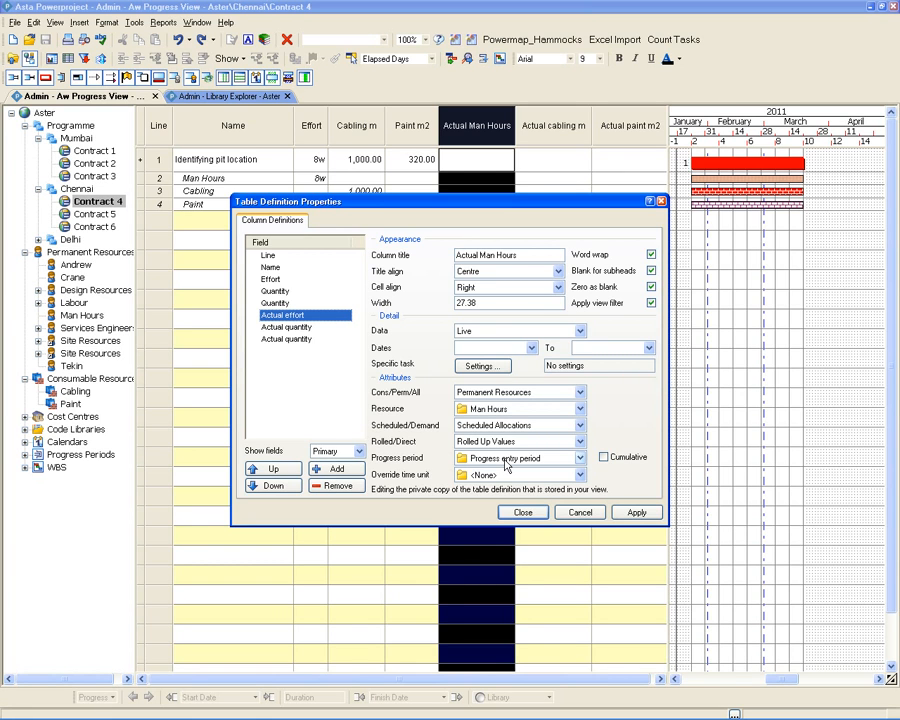
left_click(293, 327)
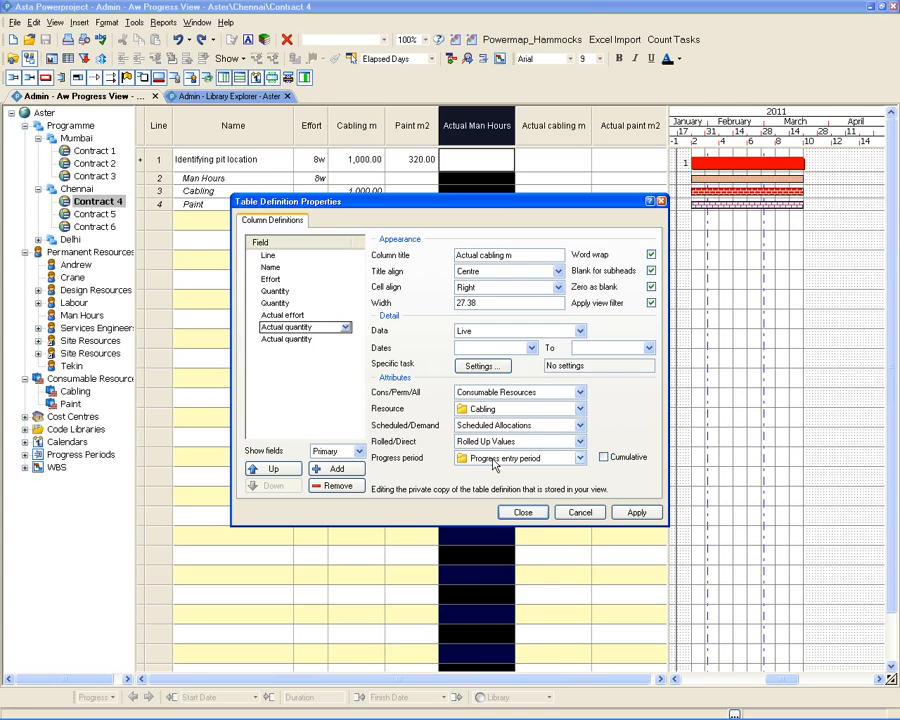
left_click(265, 339)
left_click(289, 340)
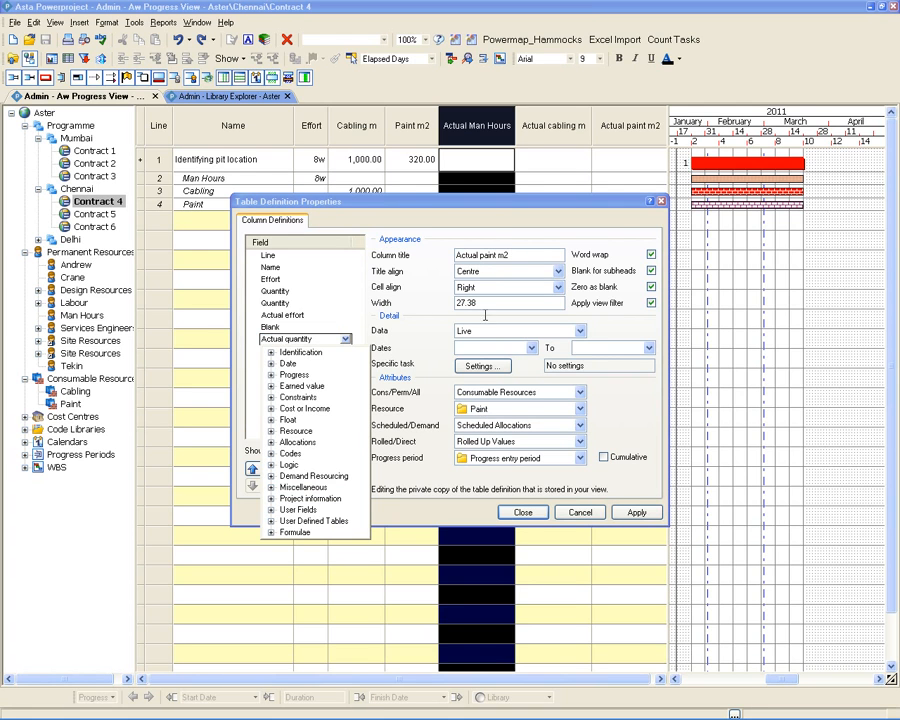
left_click(501, 461)
left_click(521, 511)
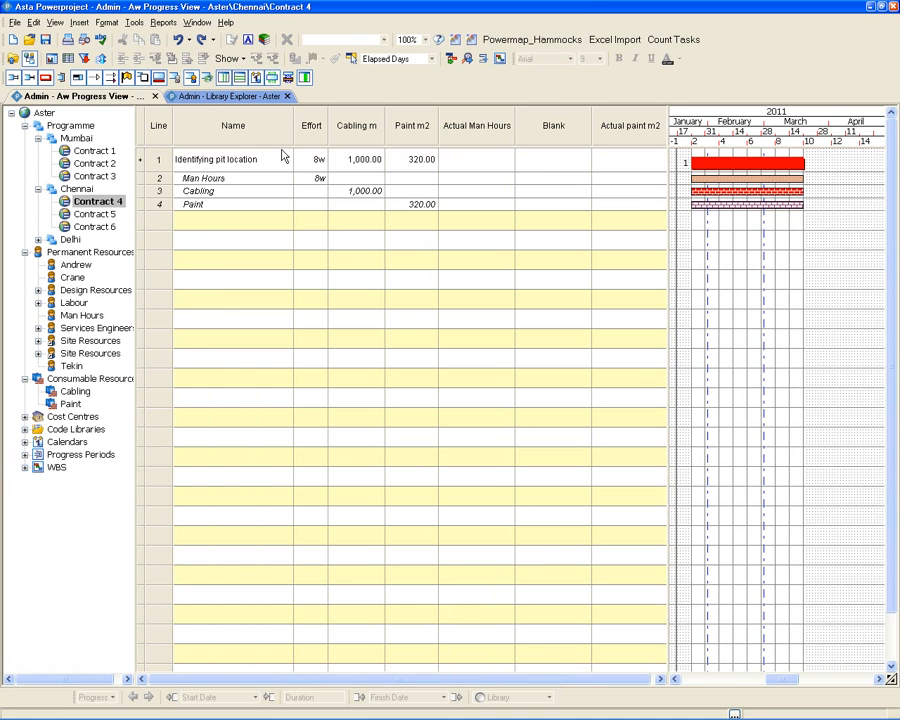
- Hide the resource allocation lines under the pit location task, switch to Asta Project Browser and reload its Contract 4 page
left_click(192, 77)
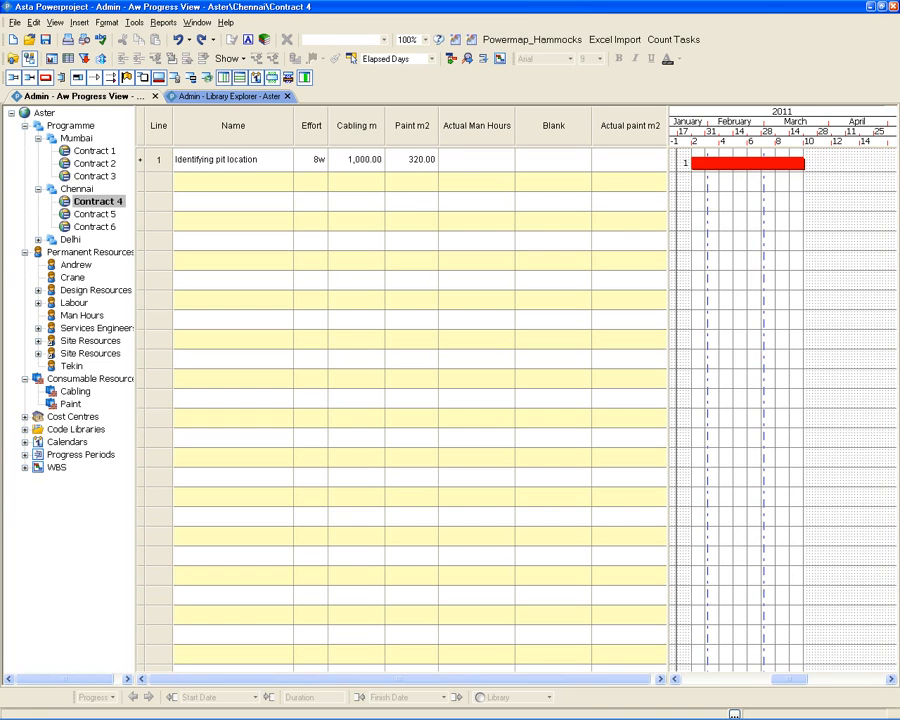
mouse_move(506, 714)
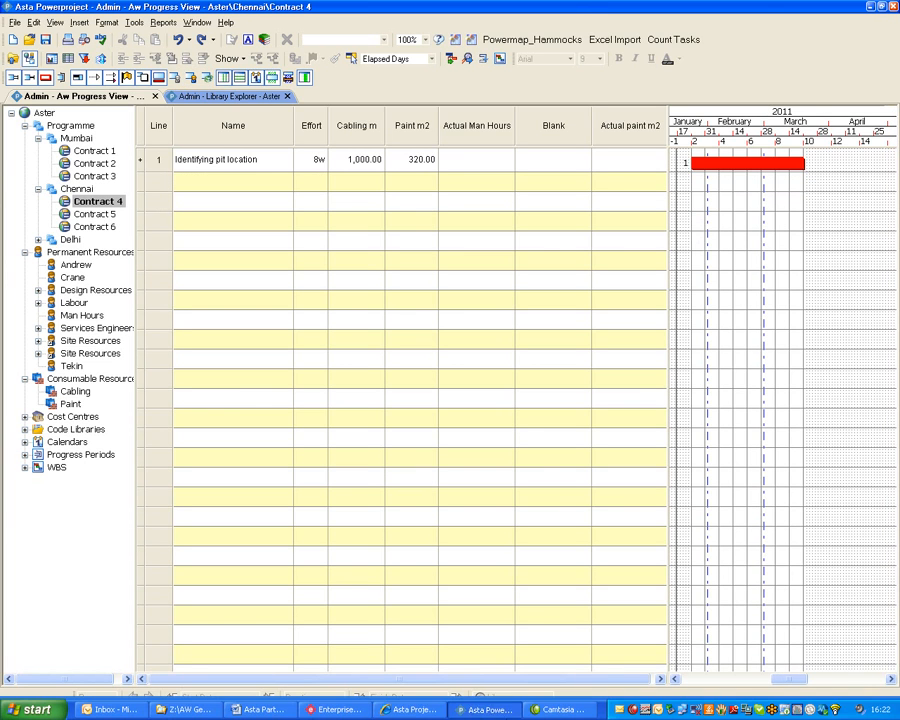
left_click(421, 713)
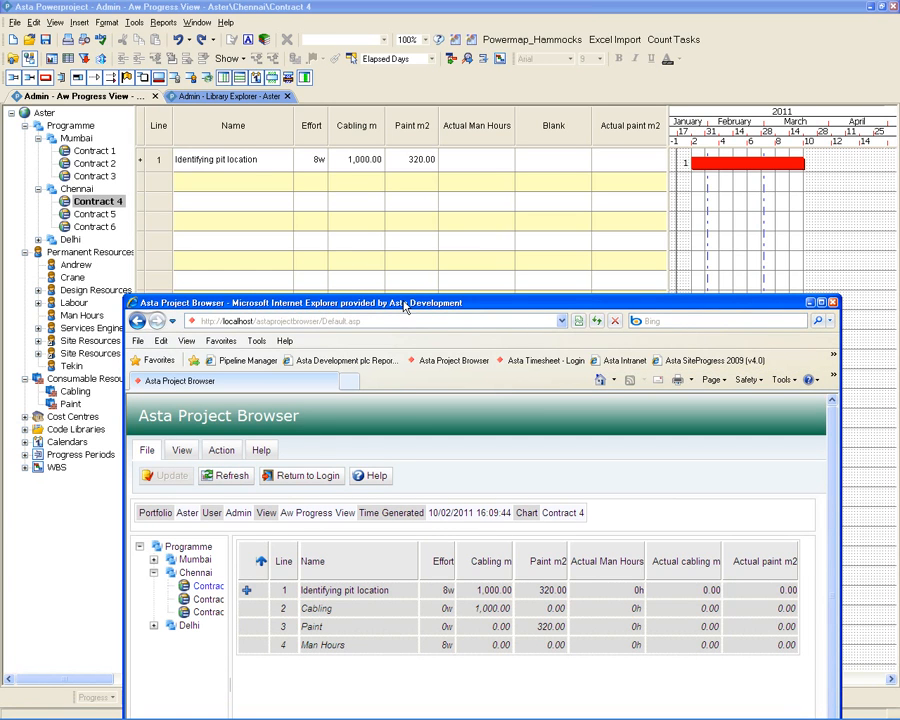
key("F5")
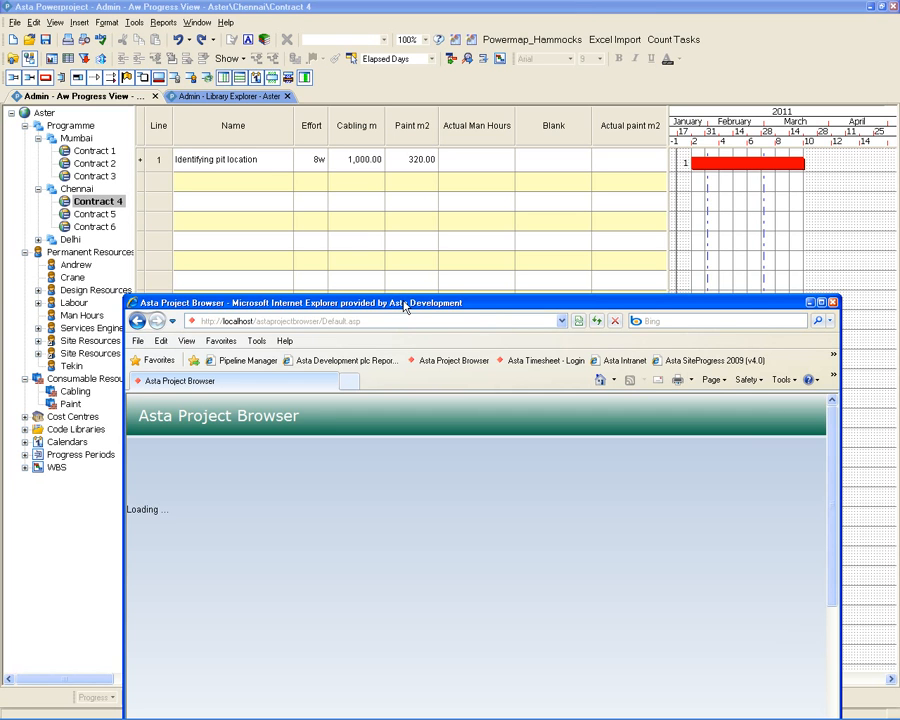
left_click_drag(405, 307, 402, 231)
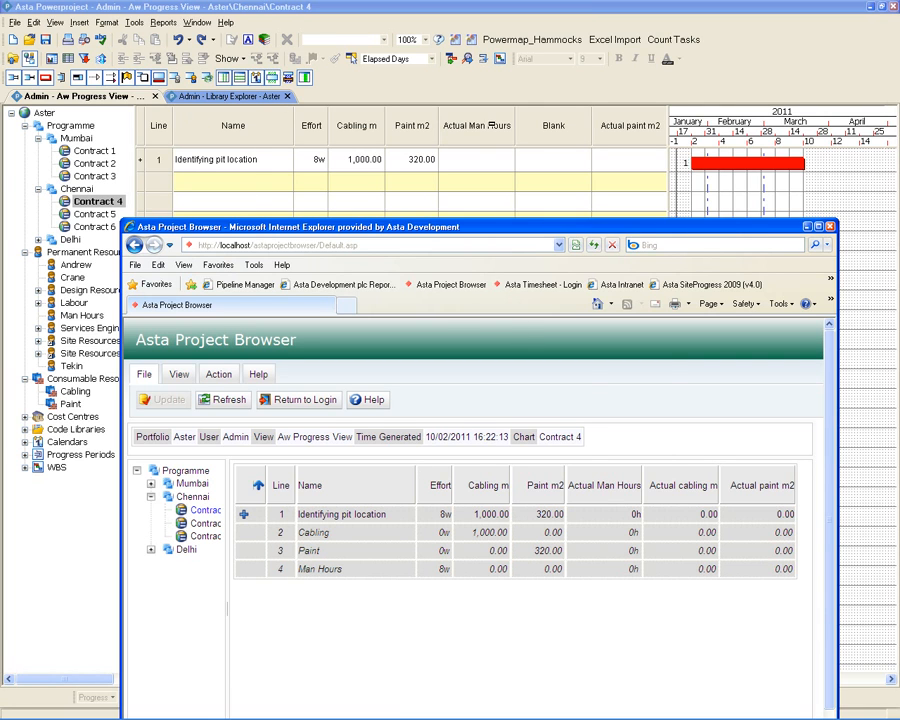
- Return briefly to Asta Powerproject, bring Asta Project Browser back with a refreshed Contract 4 table, and place its window just below the task row
left_click(741, 90)
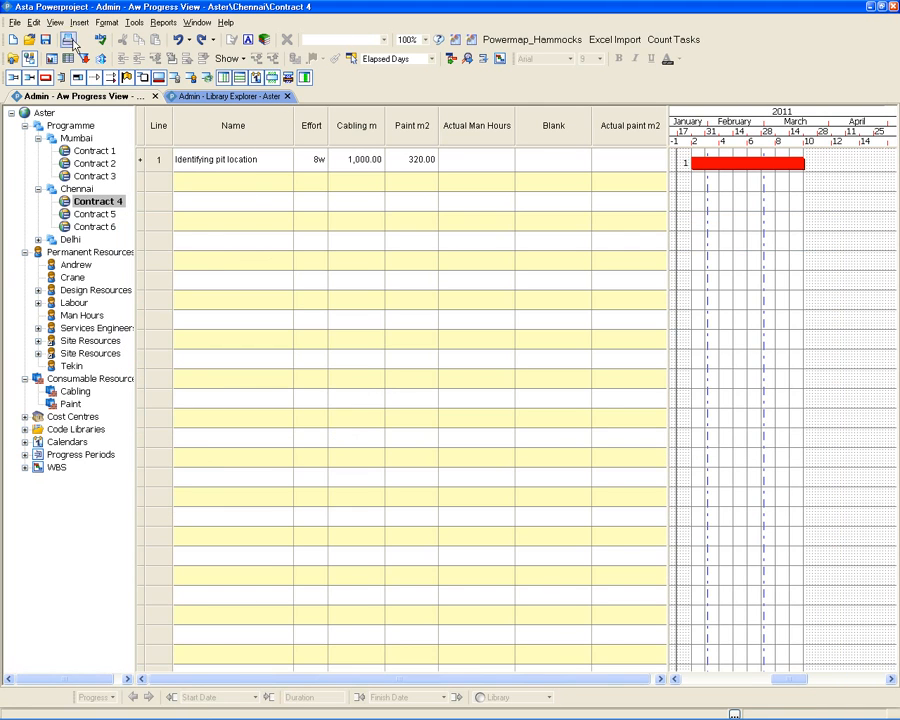
mouse_move(511, 716)
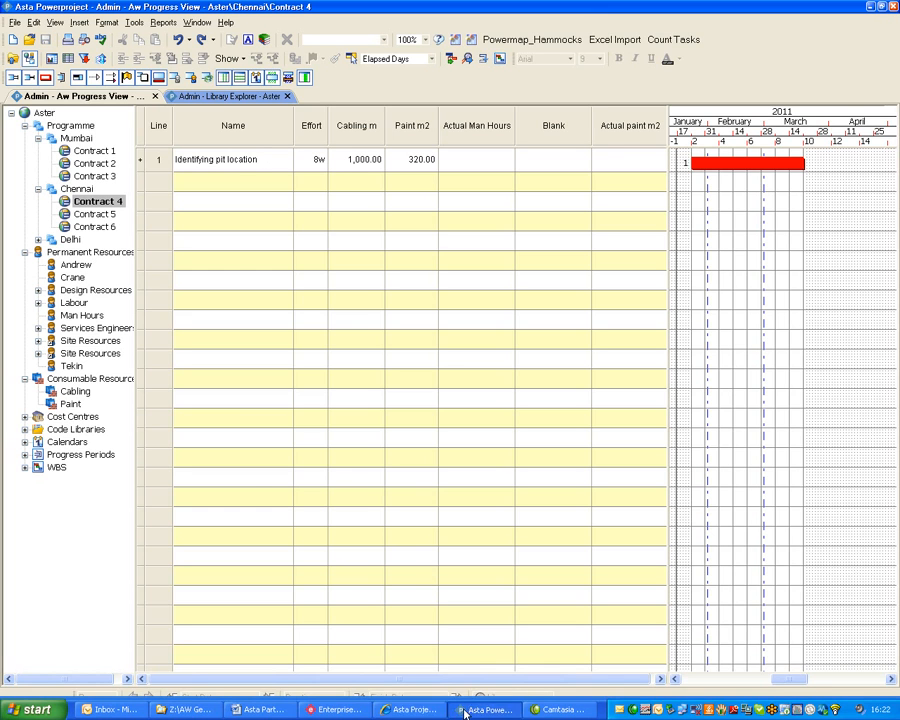
left_click(403, 712)
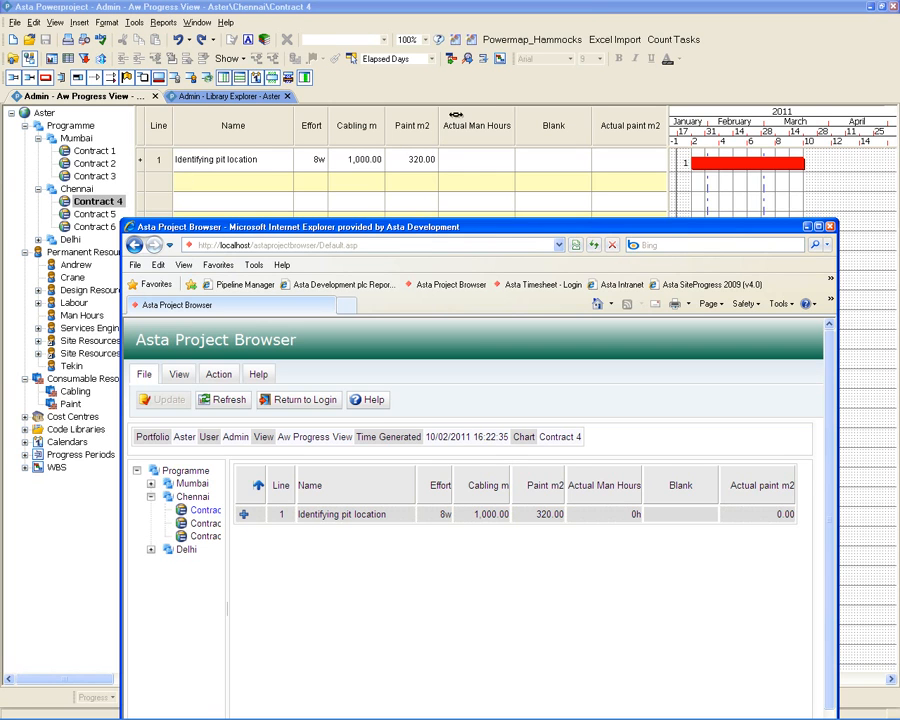
left_click_drag(434, 228, 433, 207)
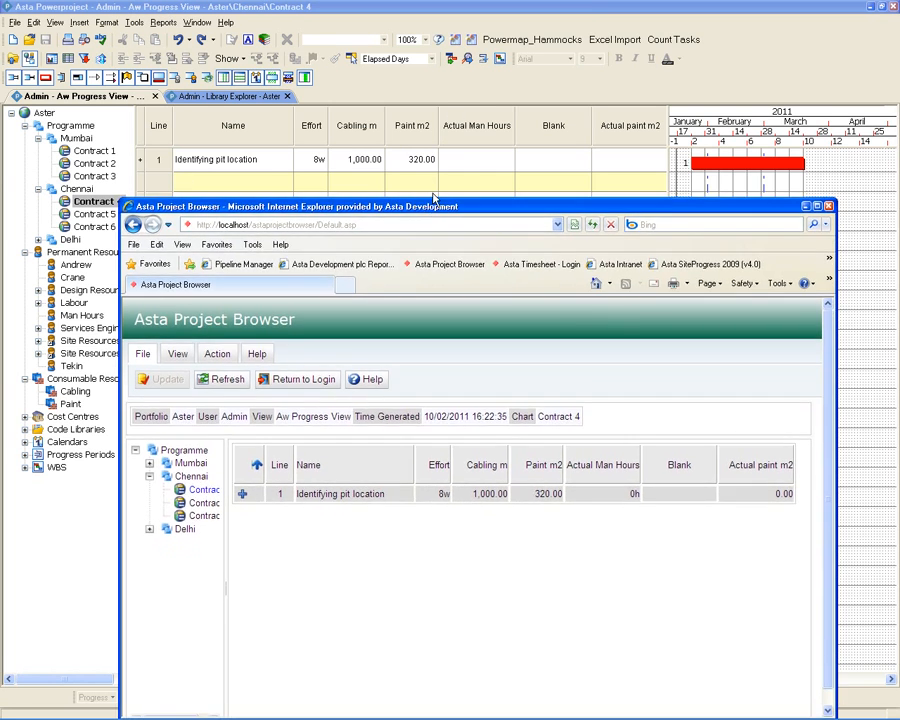
- Set the Actual Man Hours of the Identifying pit location task to 20h in the web table
left_click(180, 355)
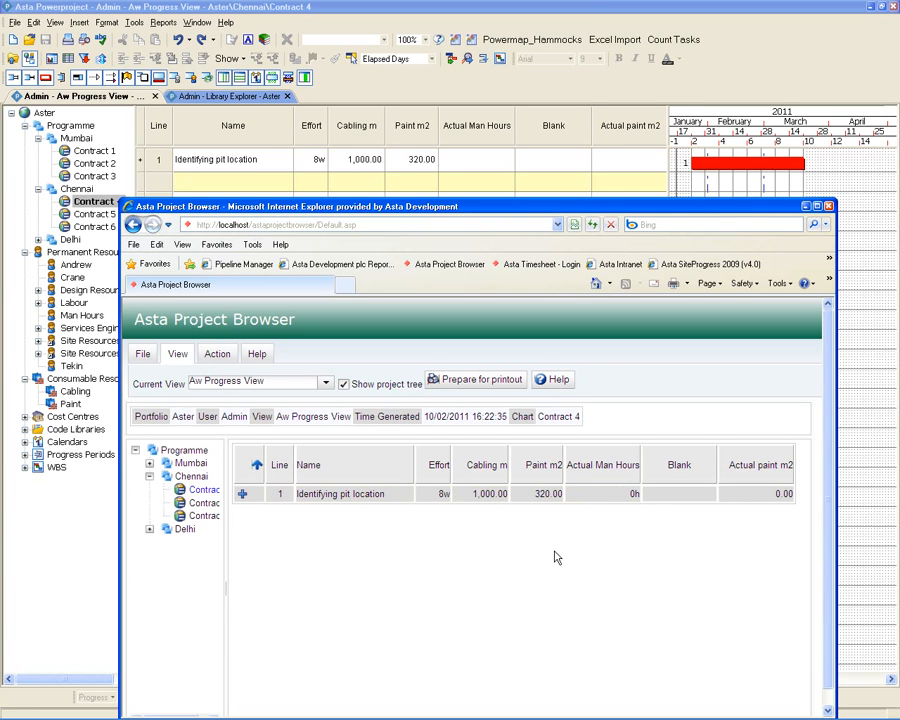
left_click(596, 494)
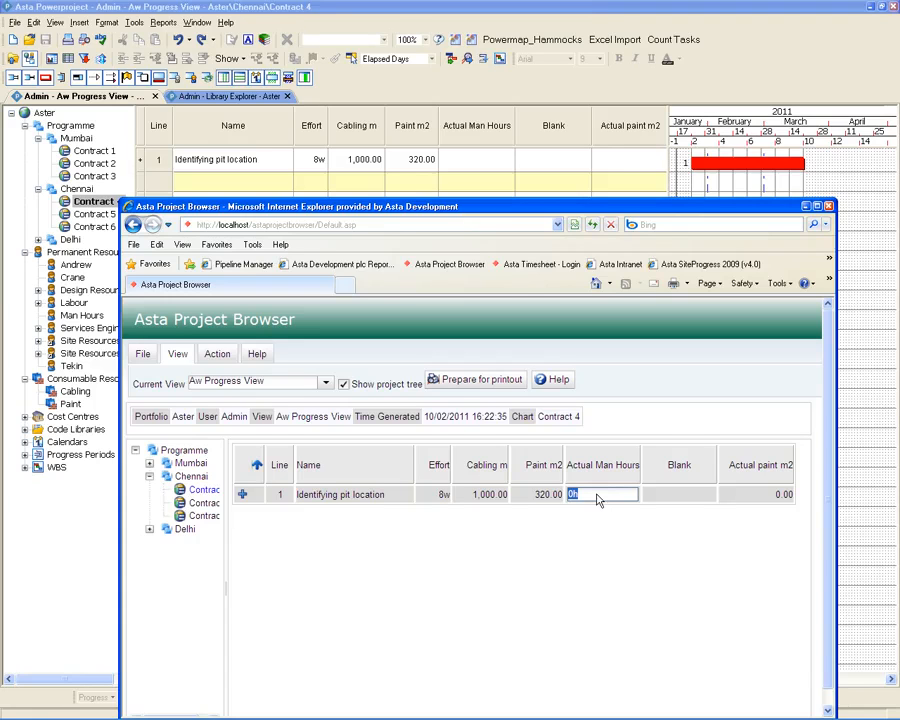
type("20h")
key("Return")
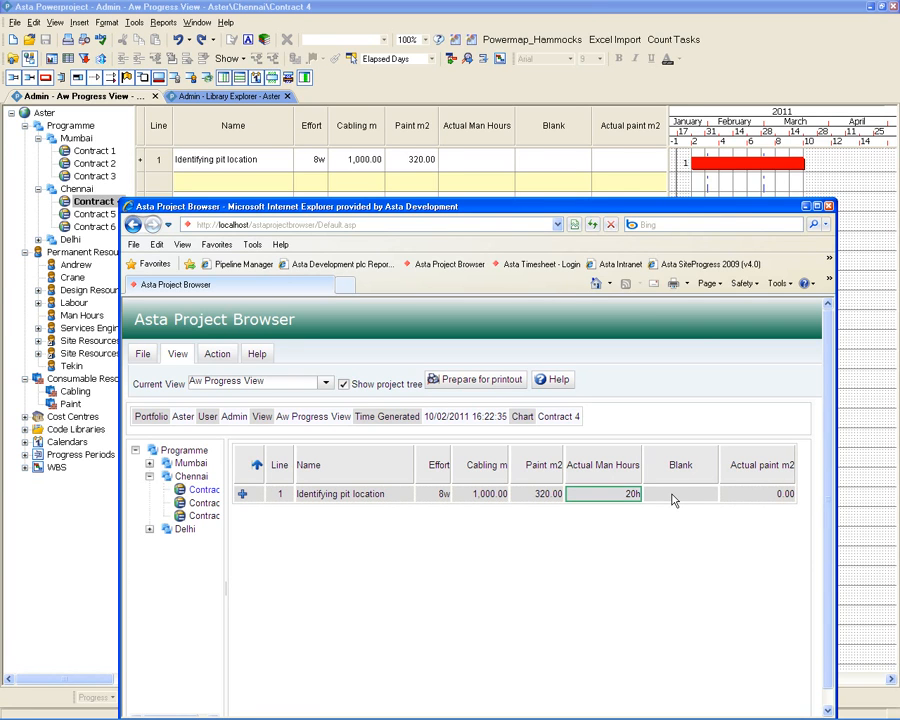
- Set the task's Actual paint m2 to 50 and submit the entered progress as an update to the project
left_click(745, 490)
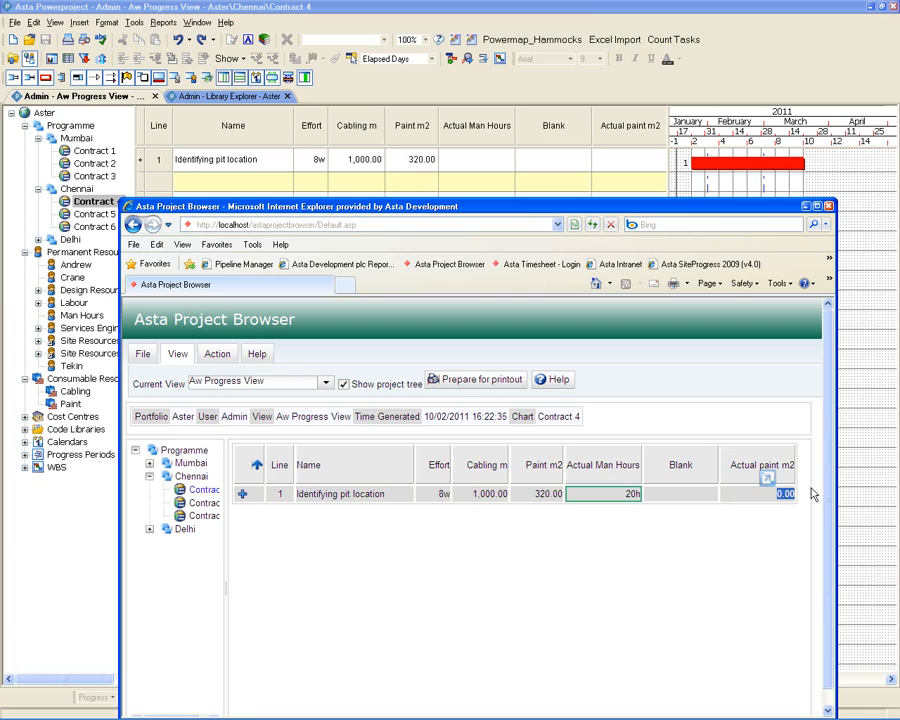
left_click(775, 498)
double_click(760, 498)
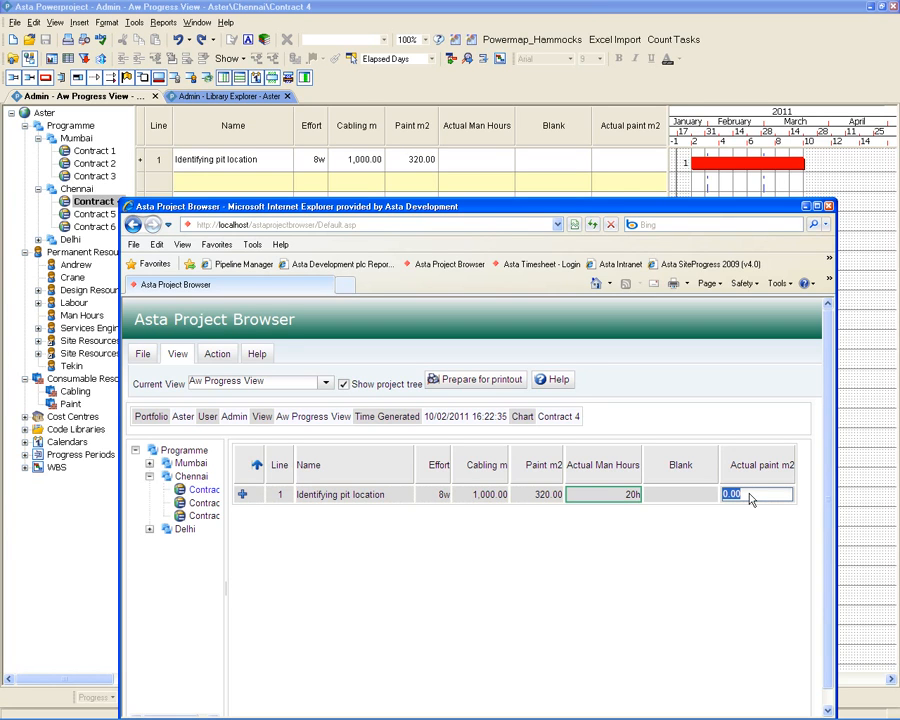
type("50")
key("Return")
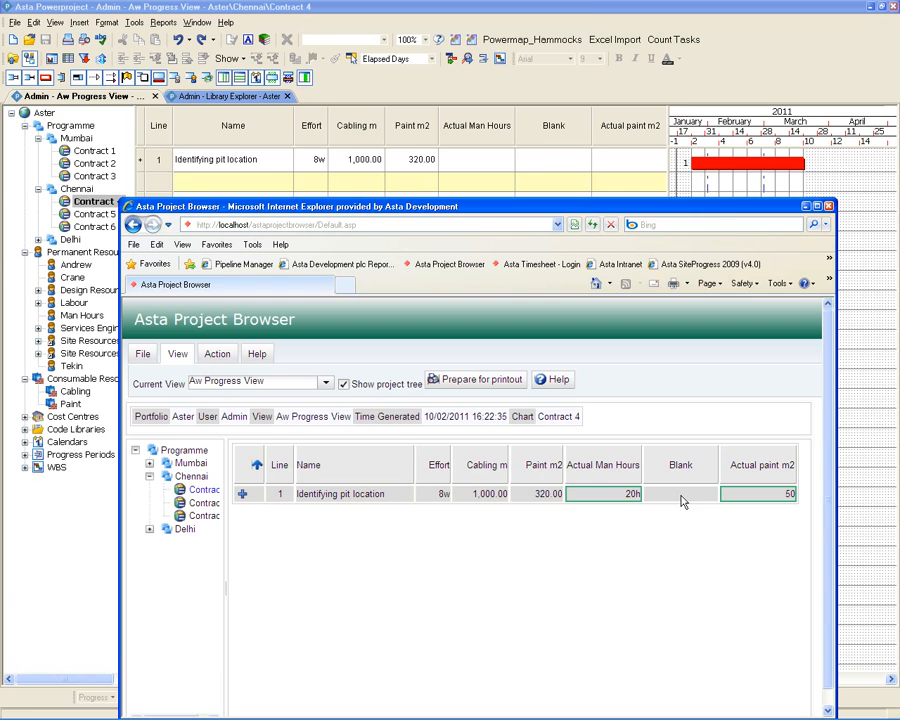
left_click(153, 358)
left_click(170, 382)
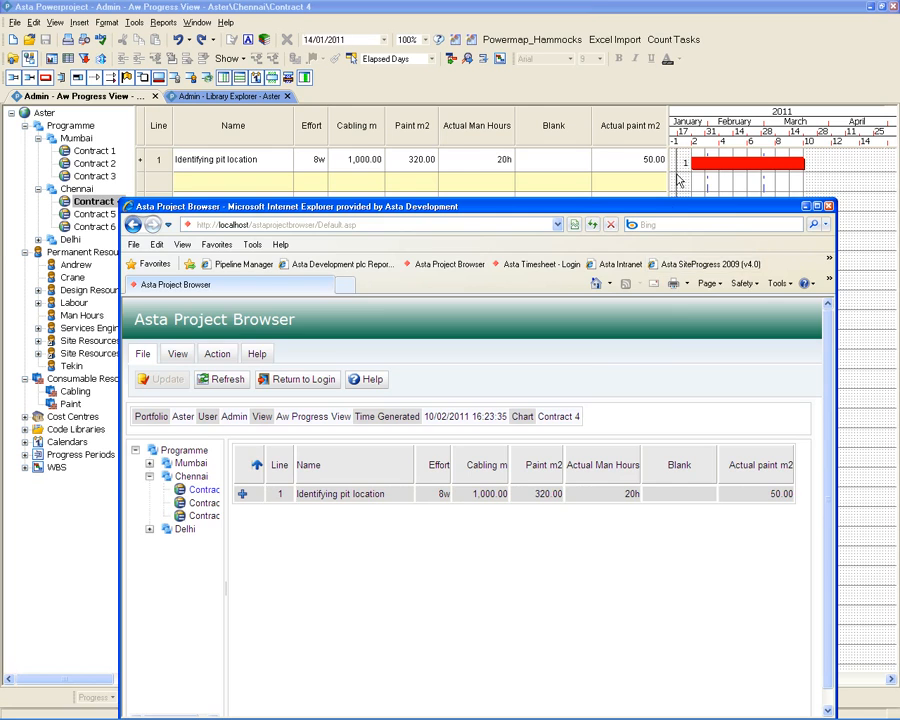
- Switch to Asta Powerproject, show the allocation lines again and calculate the Identifying pit location task's progress from its allocations
left_click(715, 70)
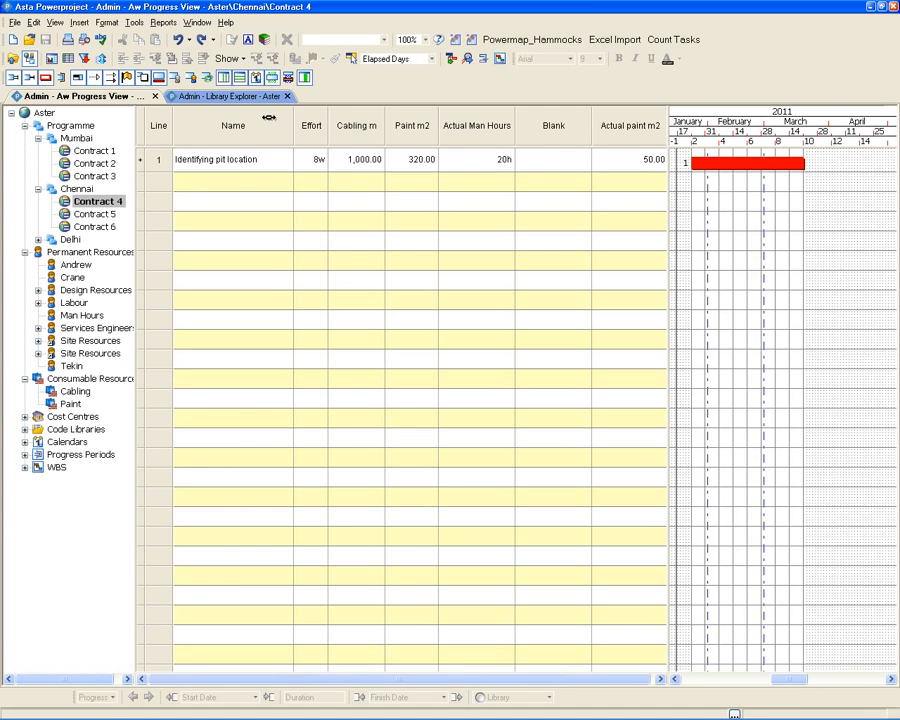
left_click(190, 79)
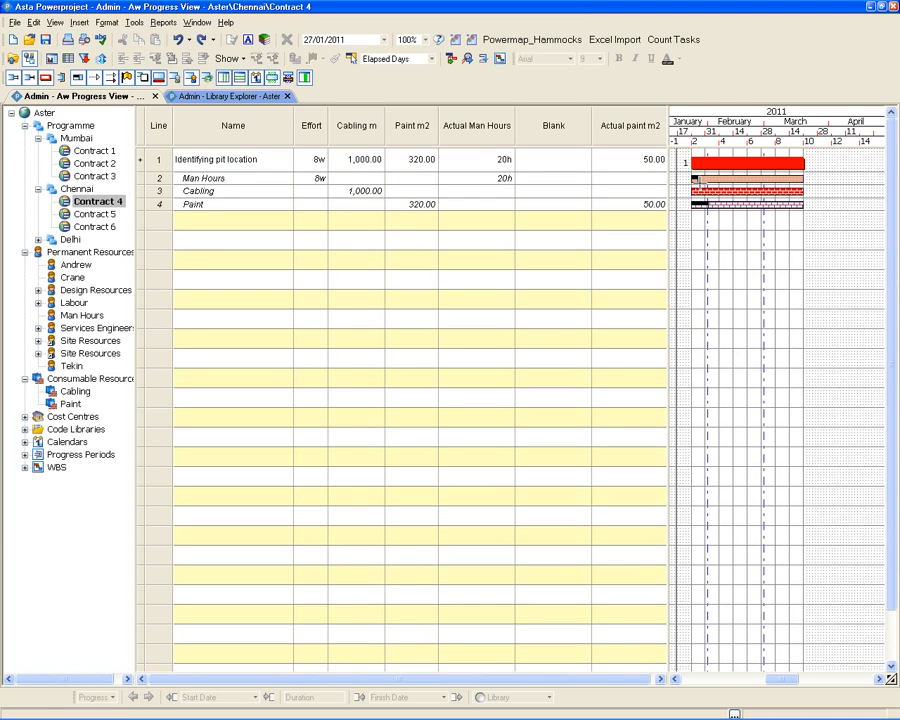
right_click(733, 159)
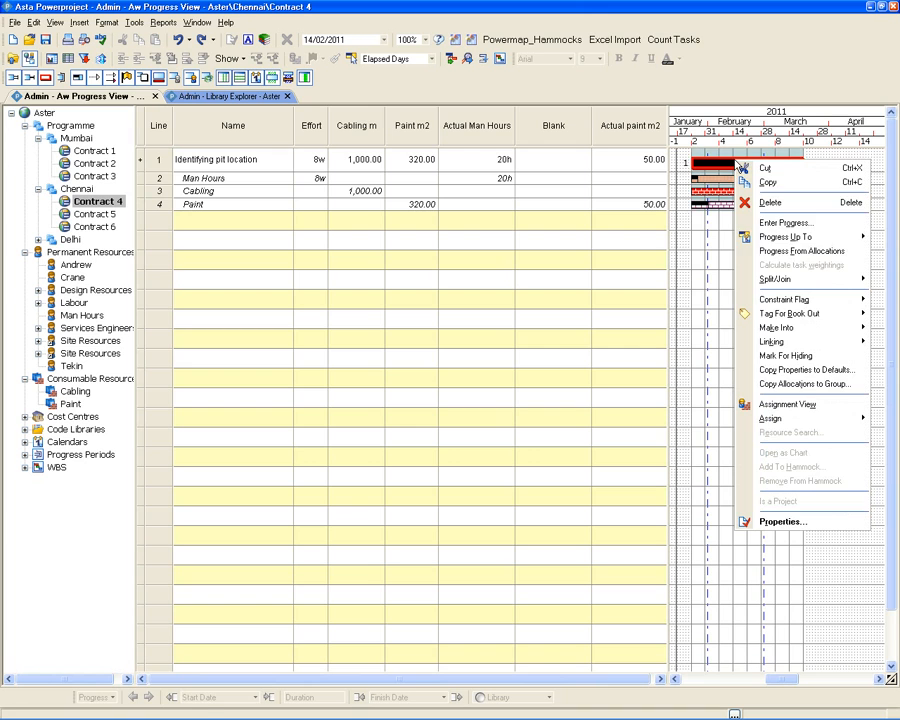
left_click(773, 252)
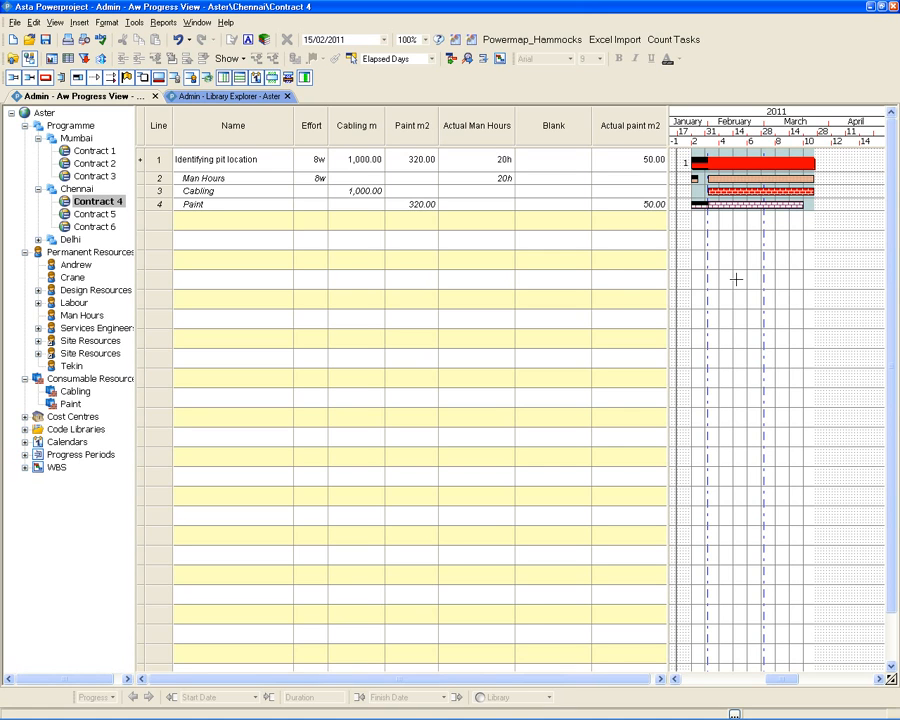
- Inspect the Blank column's settings in the table definition and close it without changes
left_click(571, 134)
right_click(571, 134)
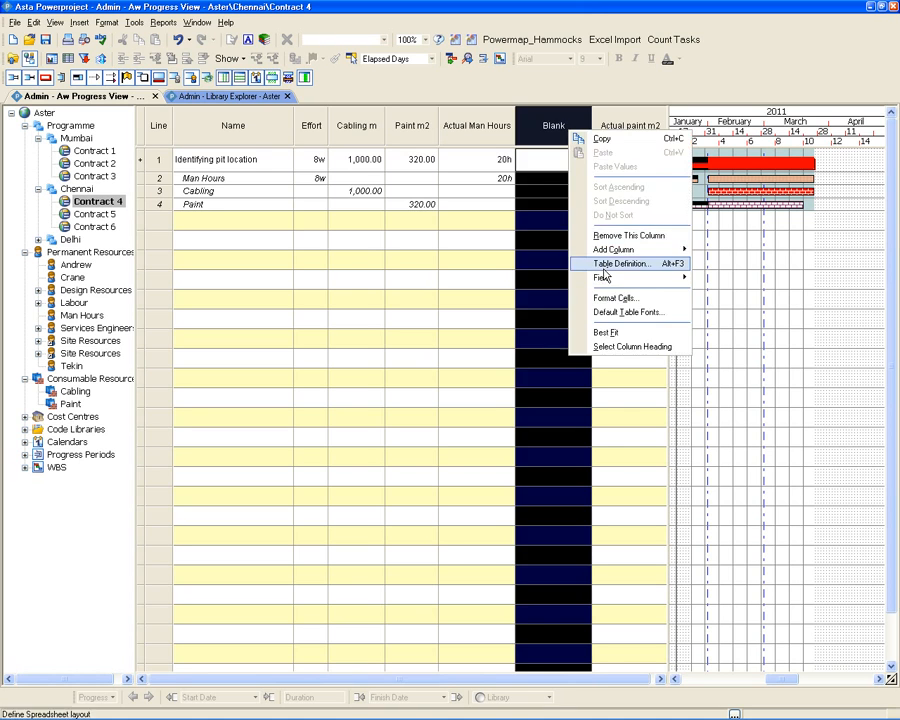
left_click(605, 265)
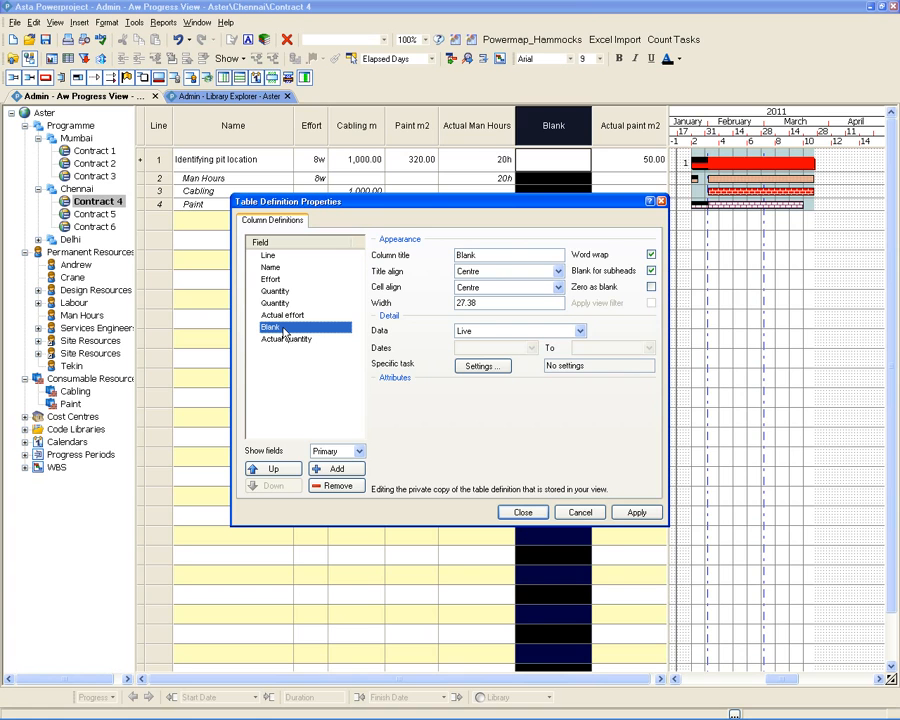
left_click(580, 512)
left_click(791, 473)
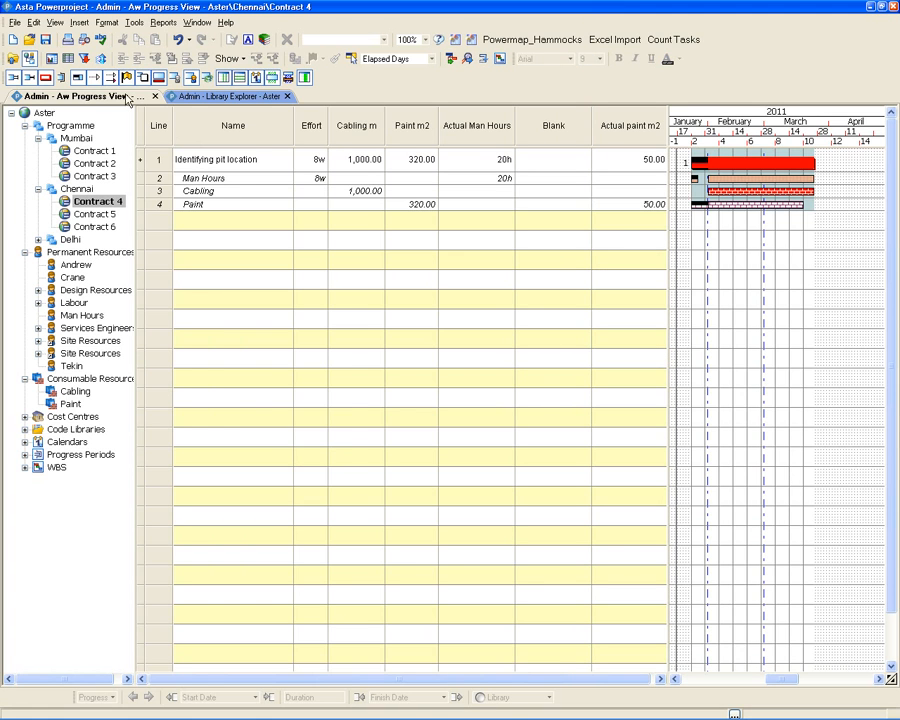
mouse_move(507, 716)
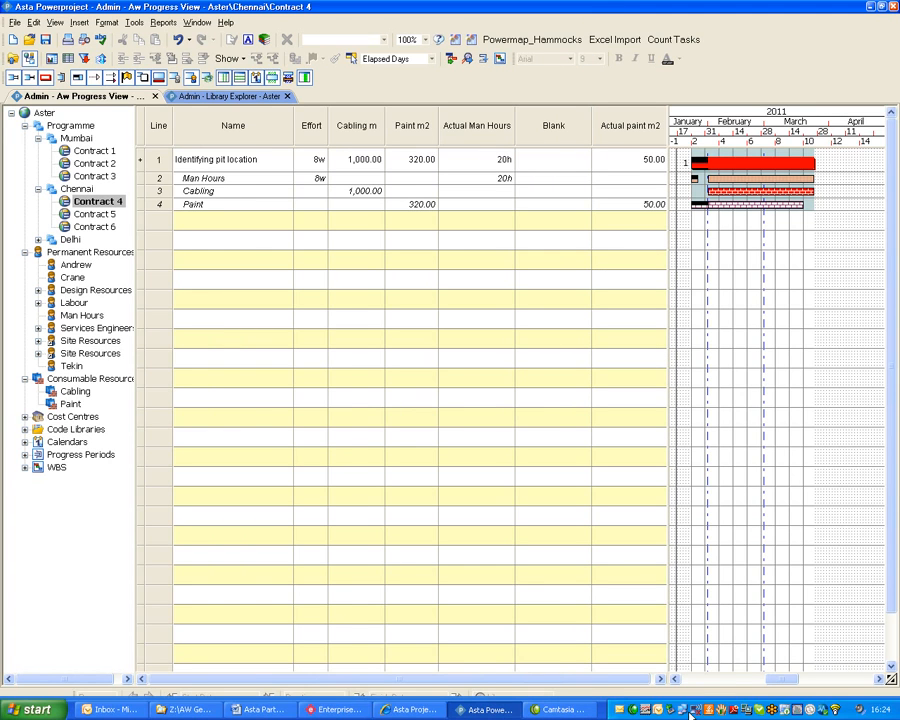